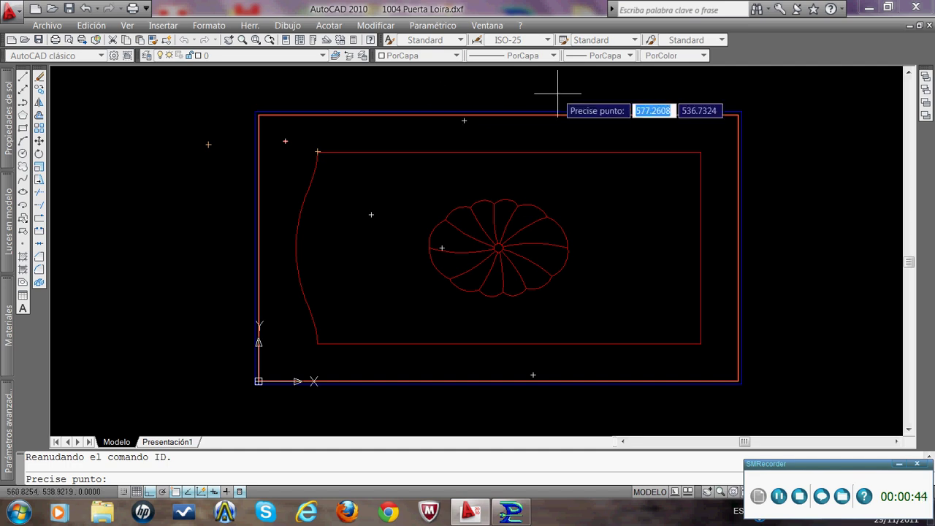
left_click(254, 39)
left_click(243, 358)
left_click(315, 389)
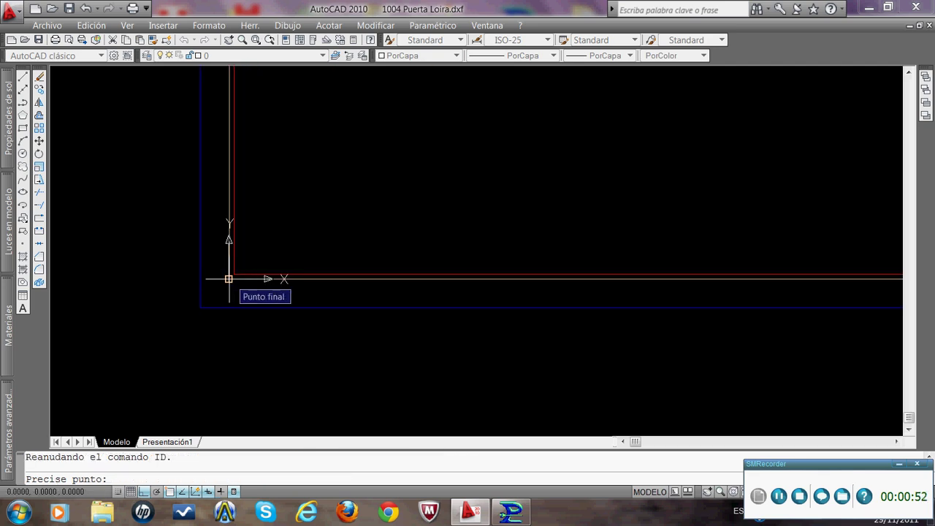
left_click(270, 41)
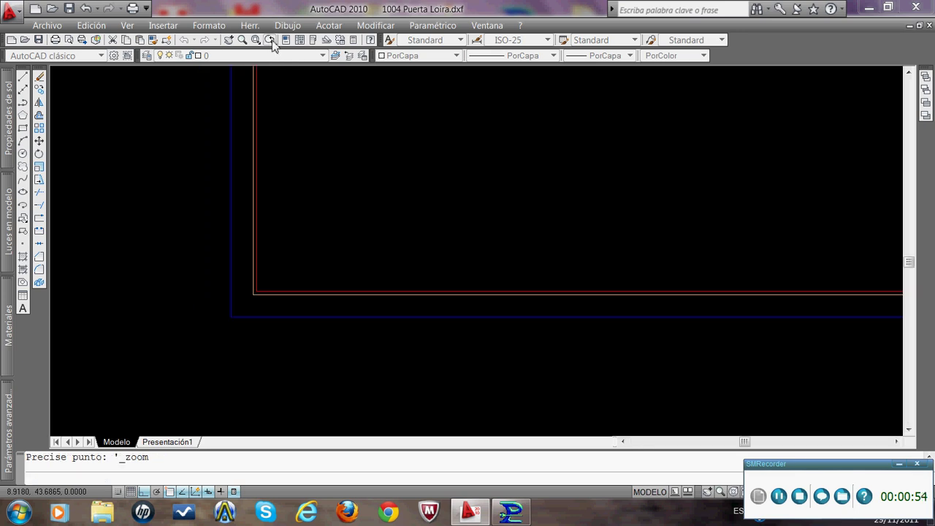
left_click(256, 41)
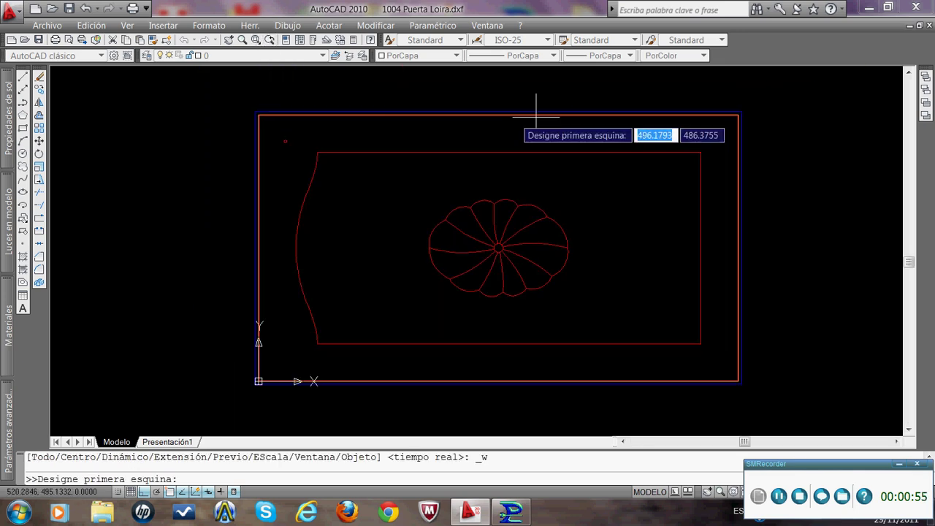
left_click(723, 98)
left_click(372, 340)
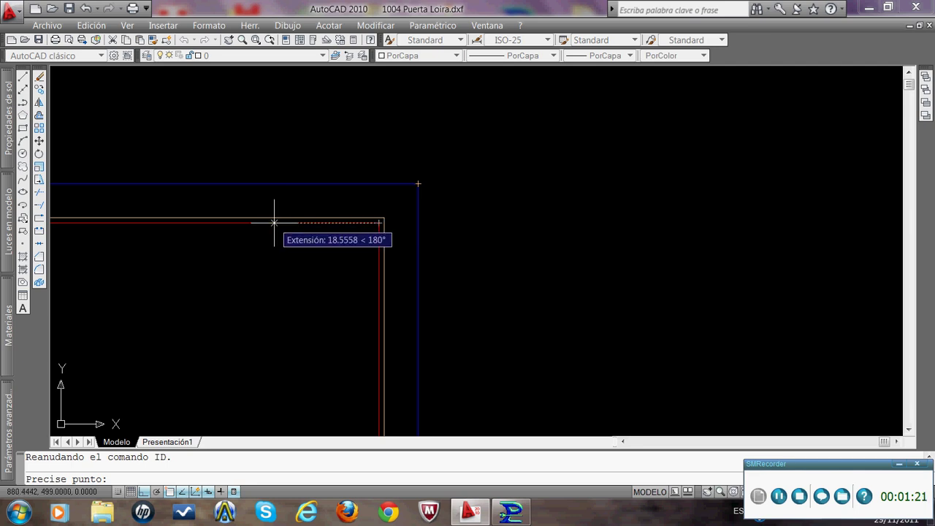
scroll(424, 188, "down", 2)
scroll(442, 192, "down", 5)
scroll(451, 192, "down", 2)
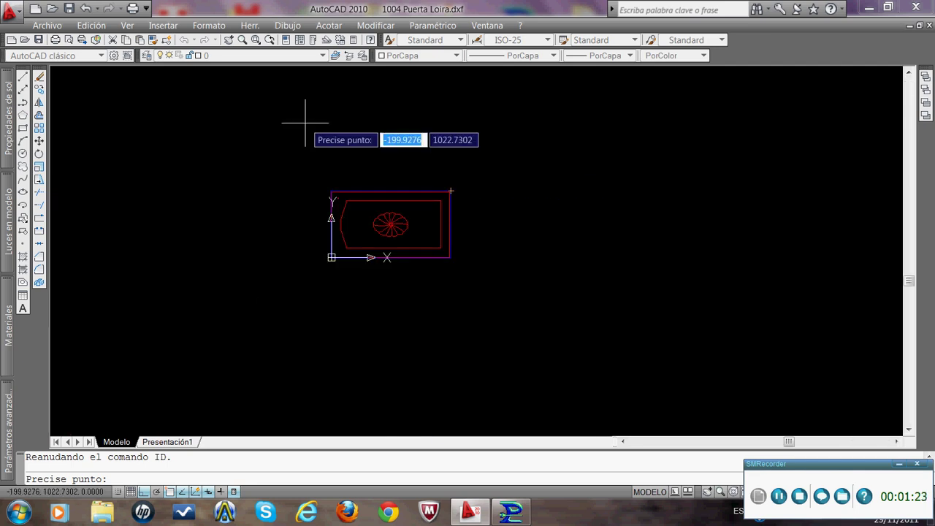
left_click(255, 40)
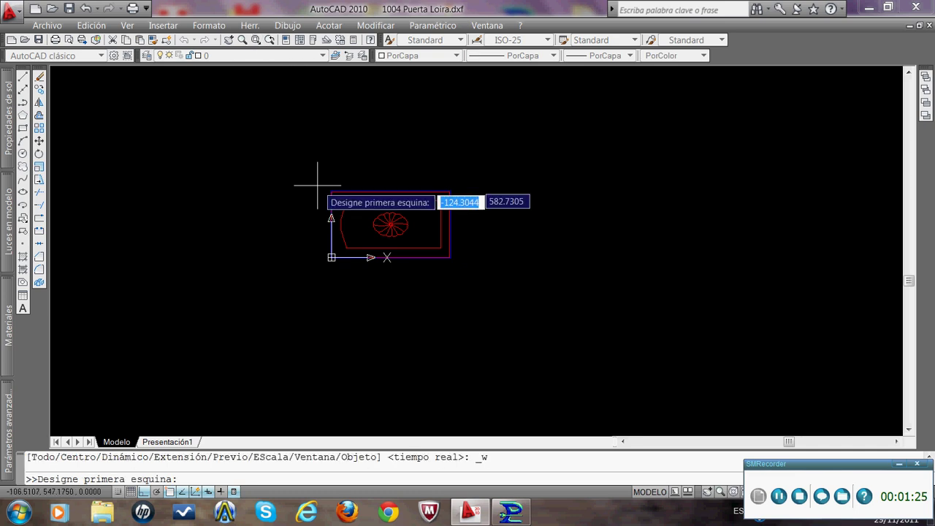
left_click(320, 185)
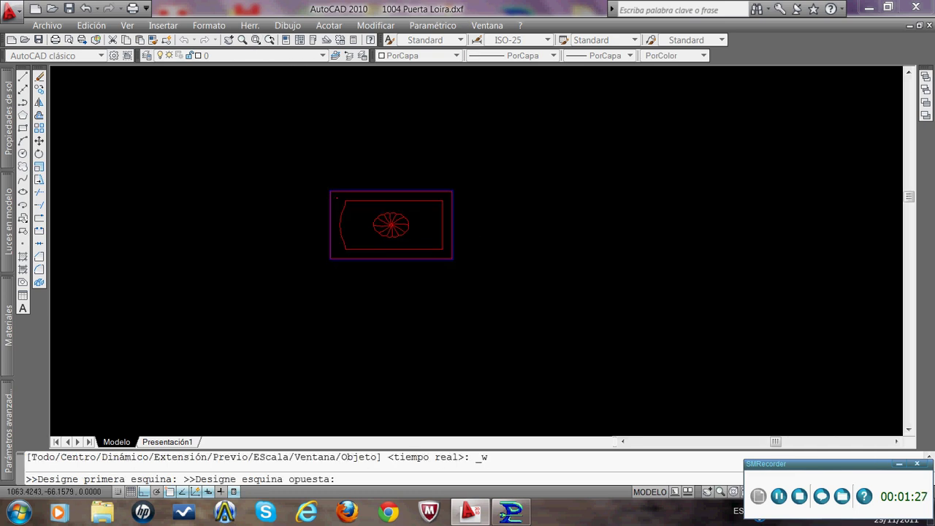
left_click(460, 257)
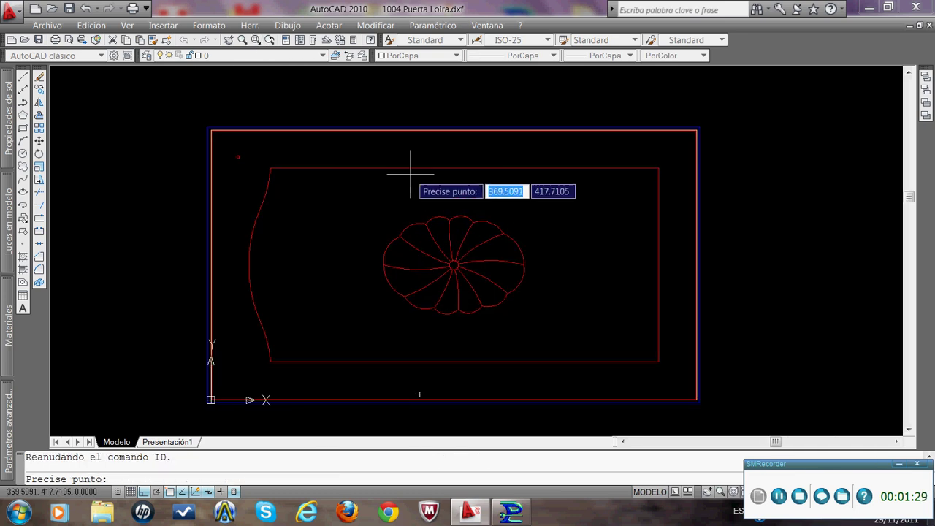
- Close the 1004 Puerta Loira drawing in AutoCAD without saving, then minimize AutoCAD to reveal Xilog Plus
left_click(929, 26)
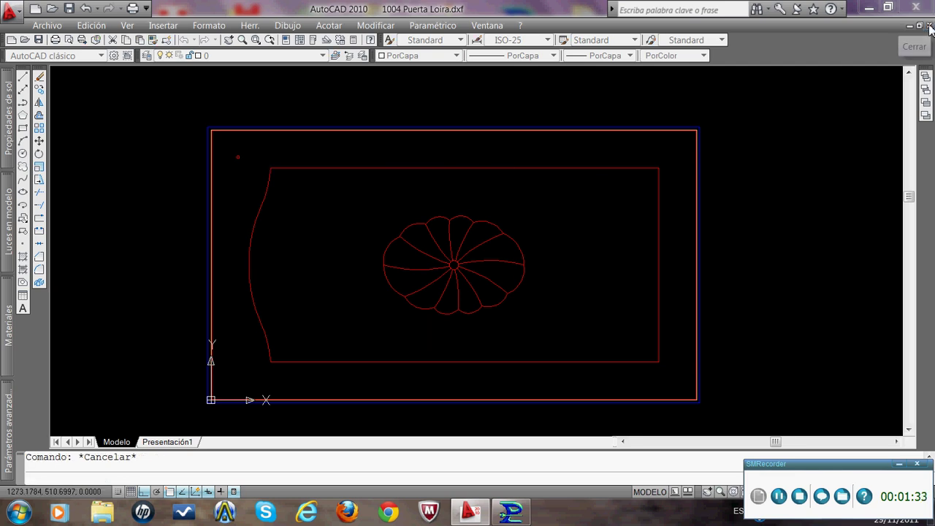
left_click(529, 288)
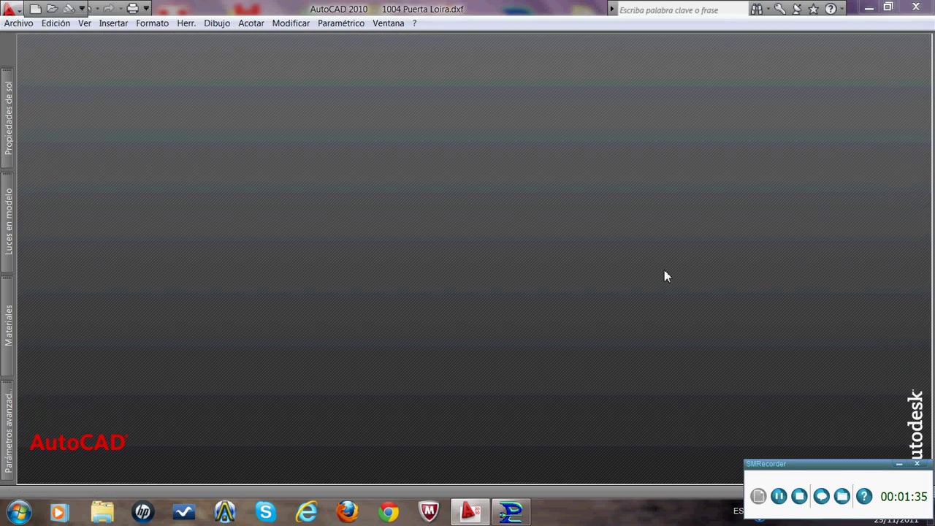
left_click(868, 8)
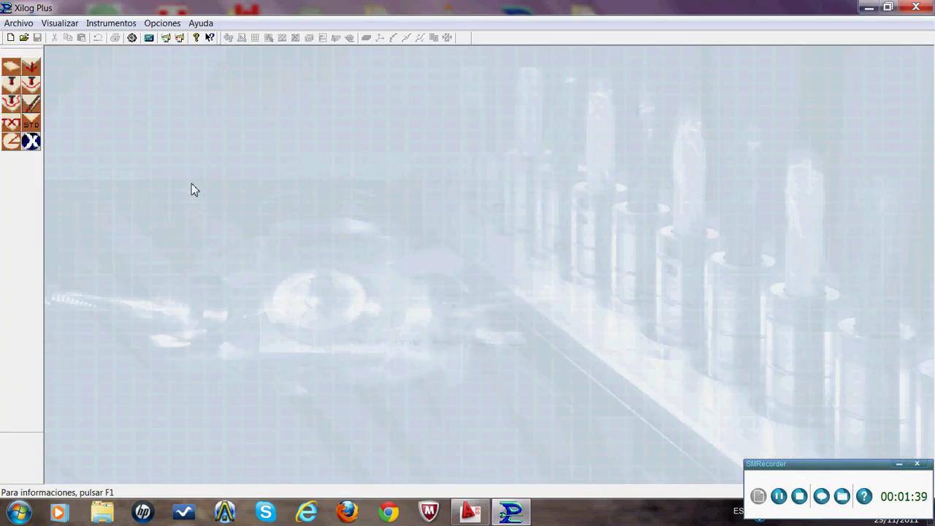
- In the open-file dialog, browse from the Desktop into the Isi > CAD folder
left_click(24, 38)
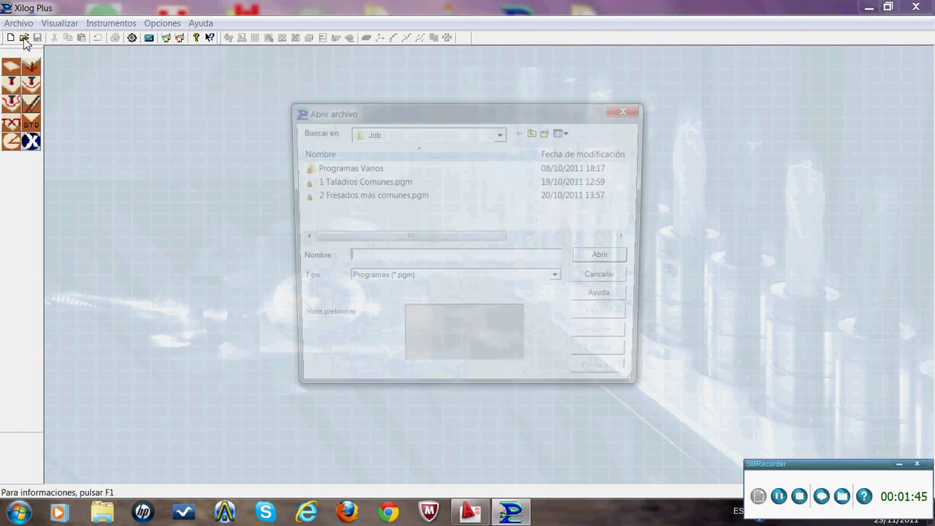
left_click(502, 133)
left_click(394, 148)
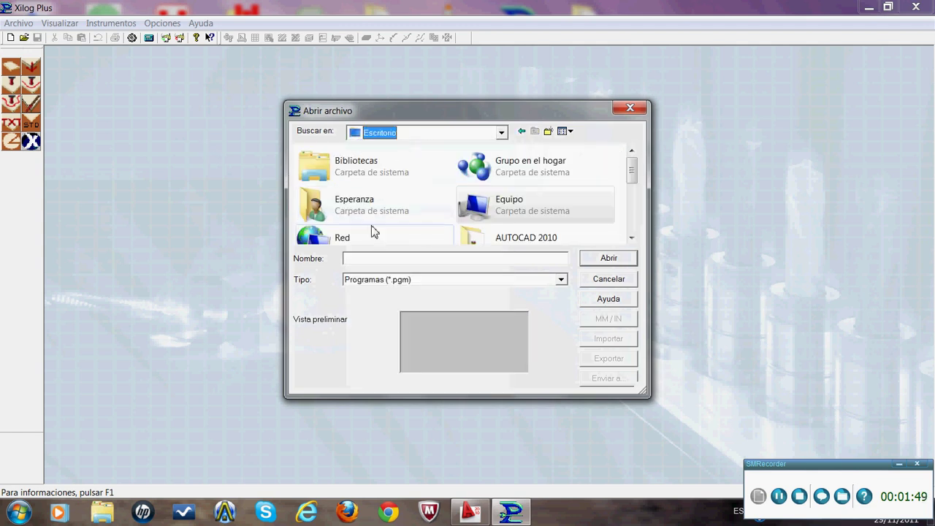
mouse_move(630, 175)
left_mouse_down()
mouse_move(641, 227)
mouse_move(634, 203)
left_mouse_up()
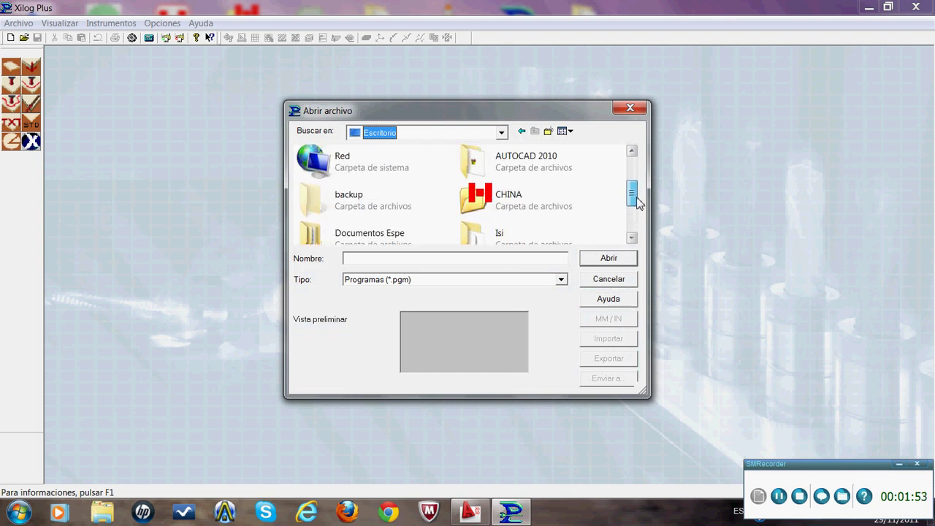
double_click(501, 218)
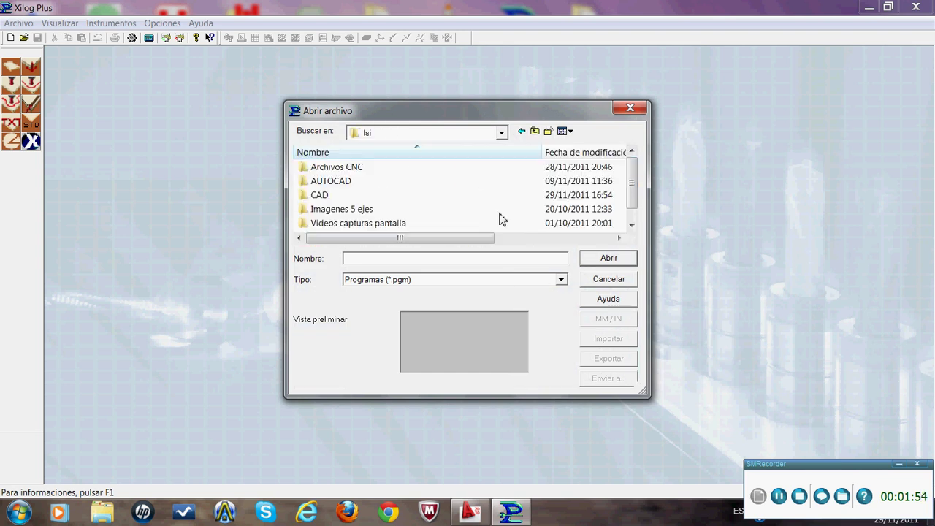
double_click(326, 197)
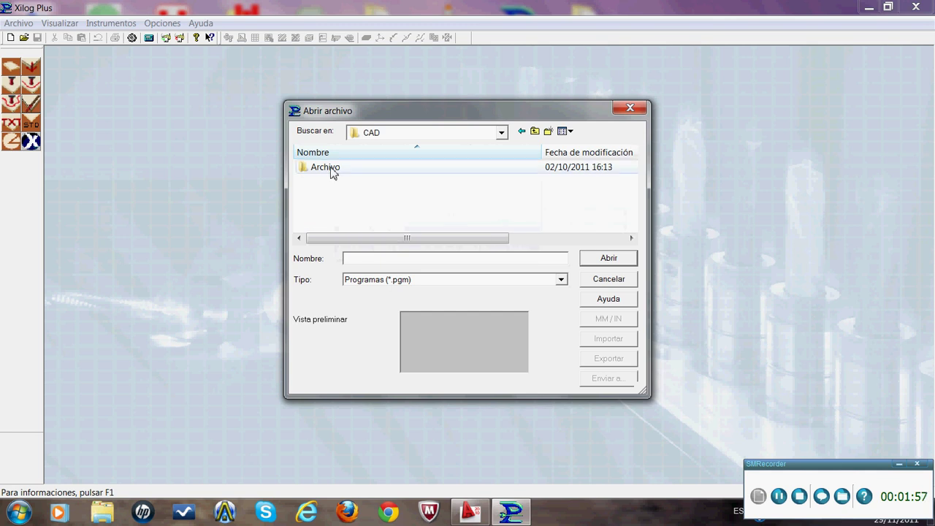
double_click(330, 171)
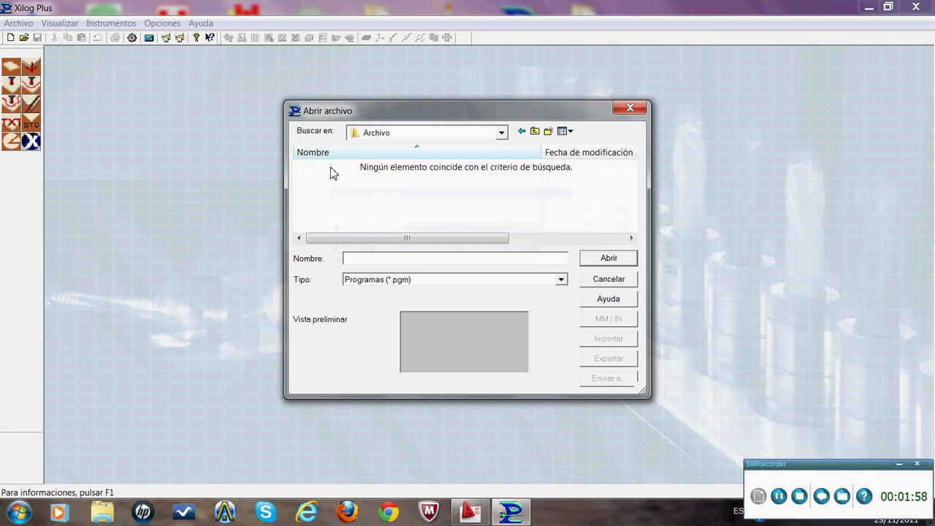
left_click(535, 132)
left_click(534, 132)
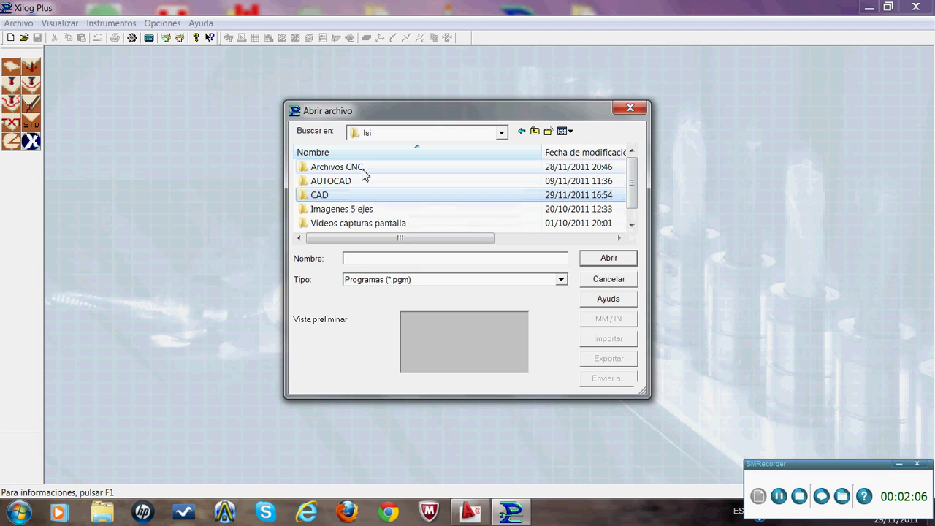
double_click(342, 196)
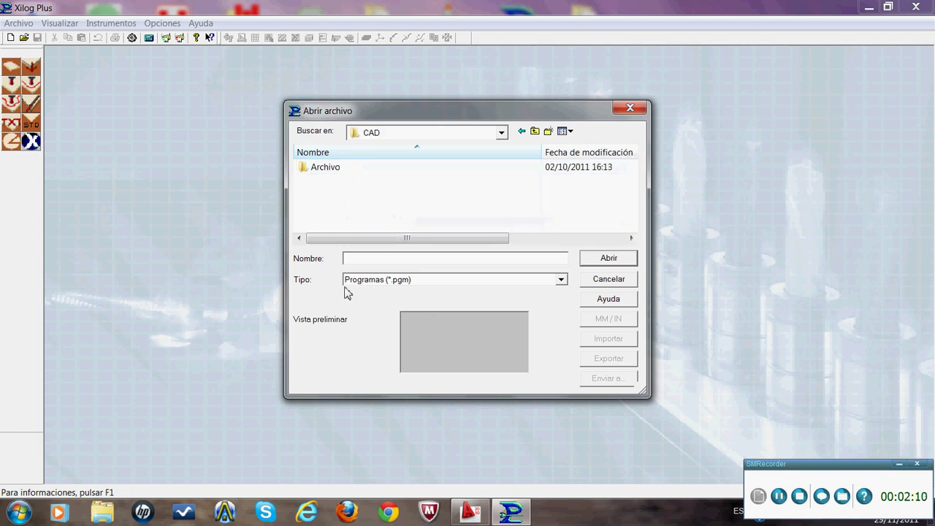
- Filter the file type to Programas Cad (*.dxf) and select 1004 Puerta Loira
left_click(561, 280)
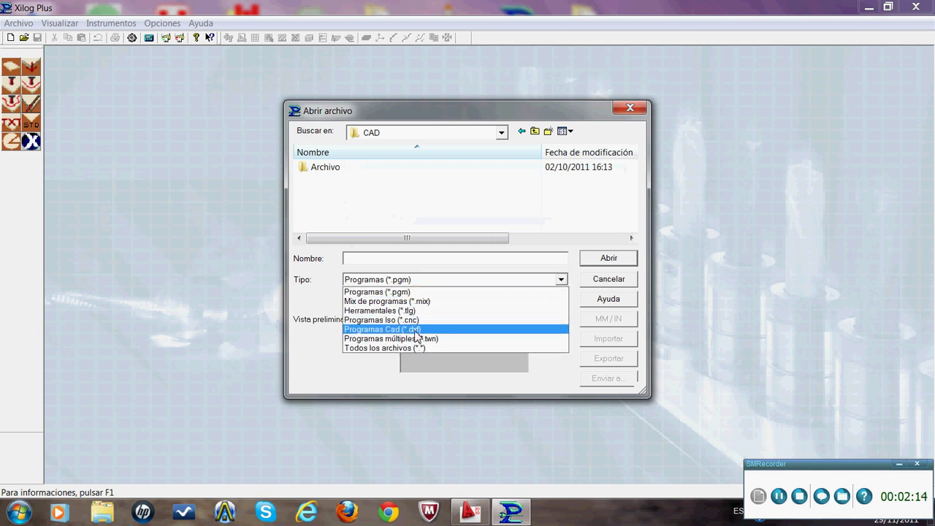
left_click(414, 330)
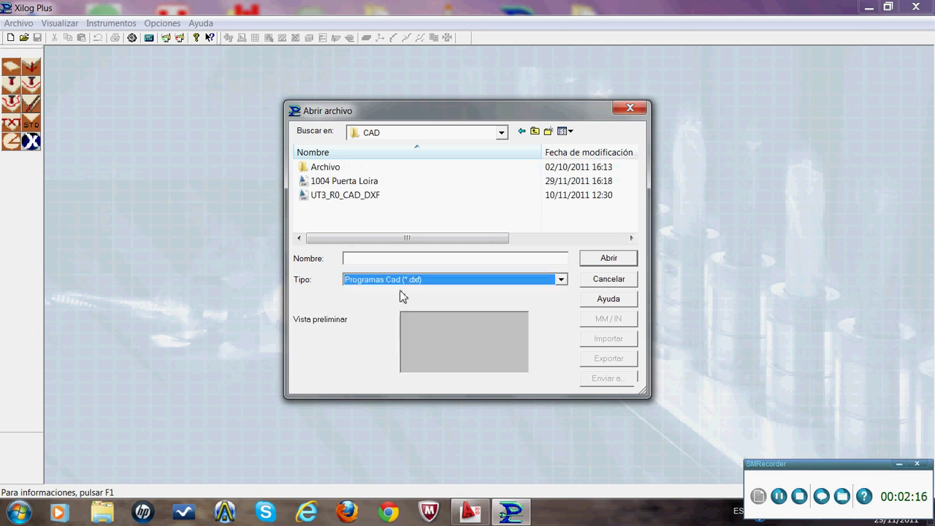
left_click(359, 187)
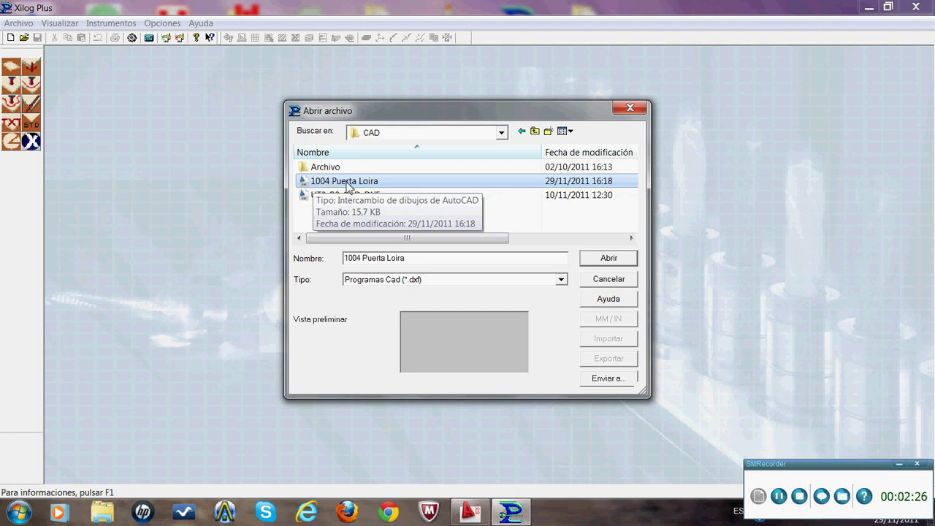
- Open the 1004 Puerta Loira DXF and enter the panel dimensions 900 × 500 × 19
left_click(607, 257)
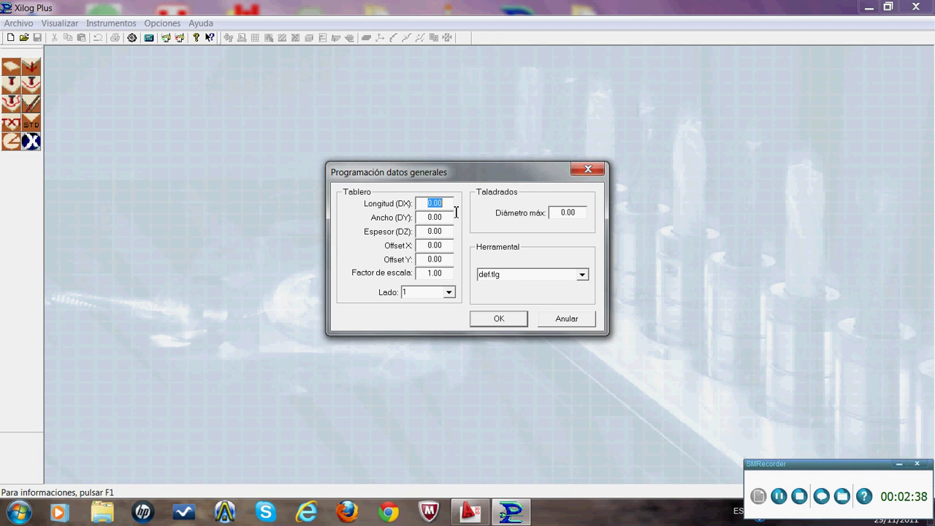
type("9")
type("0")
key("Tab")
type("5")
key("Tab")
type("1")
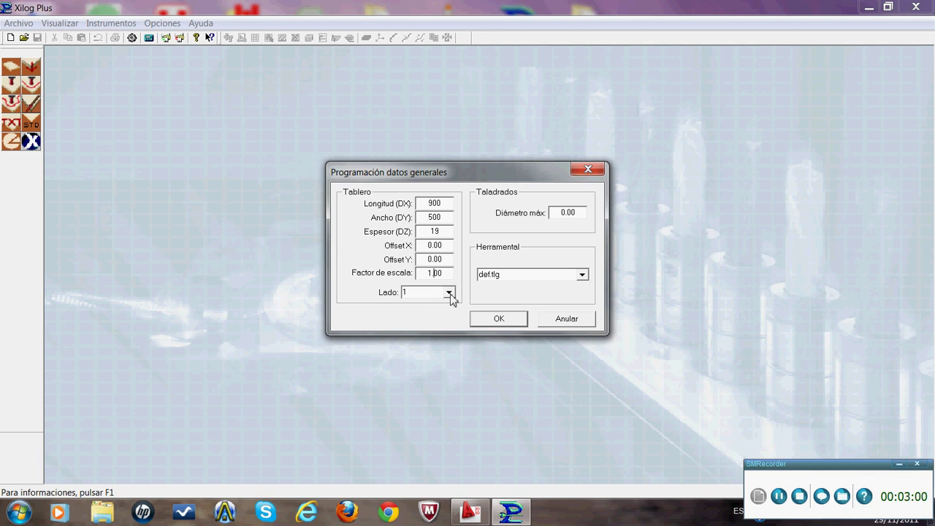
- Keep the panel side at Lado 1 and set the maximum drilling diameter to 5
left_click(449, 293)
left_click(451, 314)
left_click(451, 314)
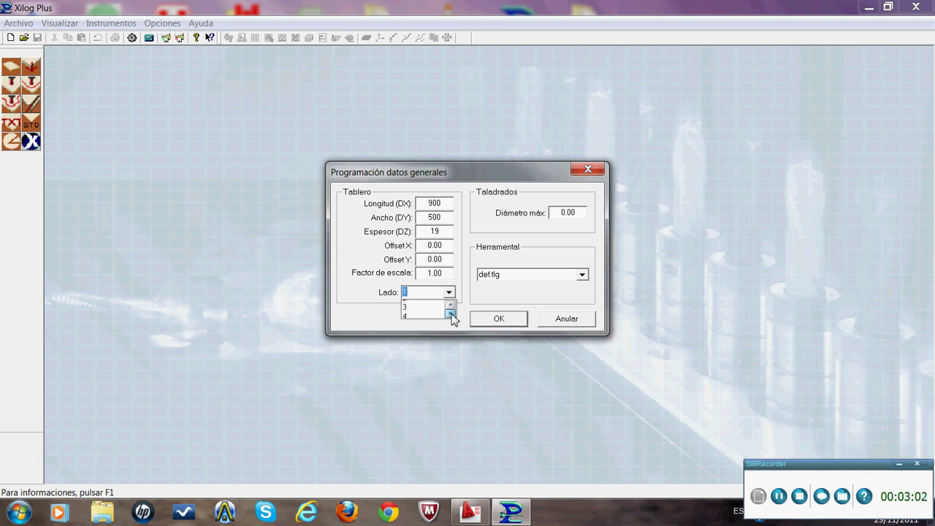
left_click(451, 314)
left_click(450, 305)
left_click(450, 305)
left_click(450, 305)
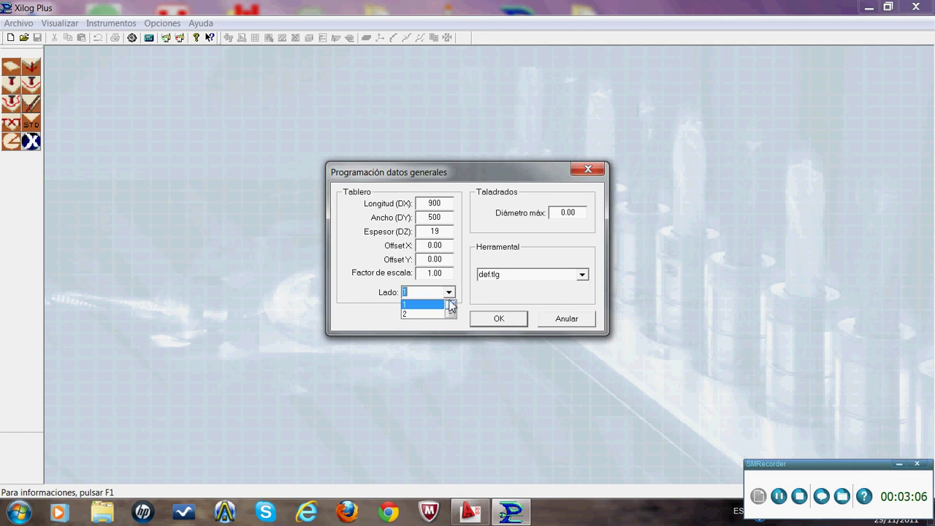
left_click(437, 299)
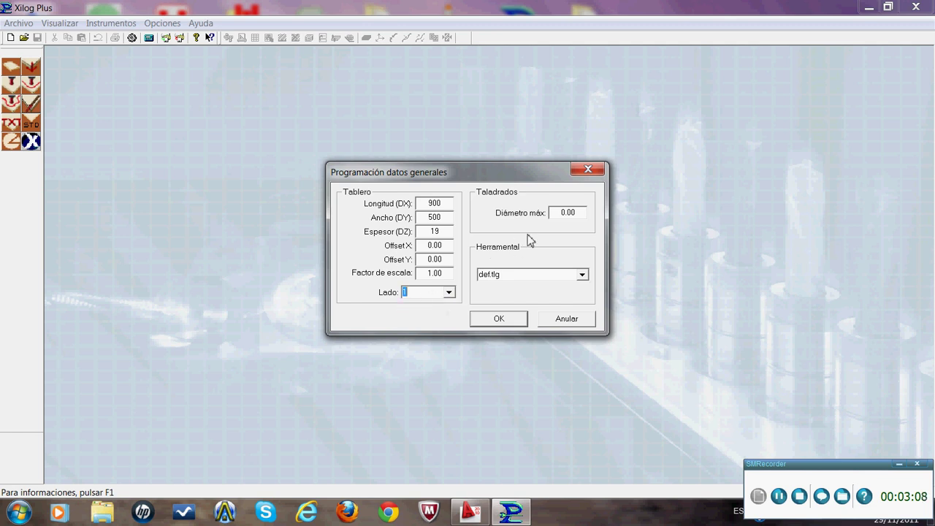
left_click_drag(582, 213, 559, 214)
type("5")
- Accept the general data, maximize the 1004 Puerta Loira drawing, and pick its profile edge and flower arc
left_click(503, 321)
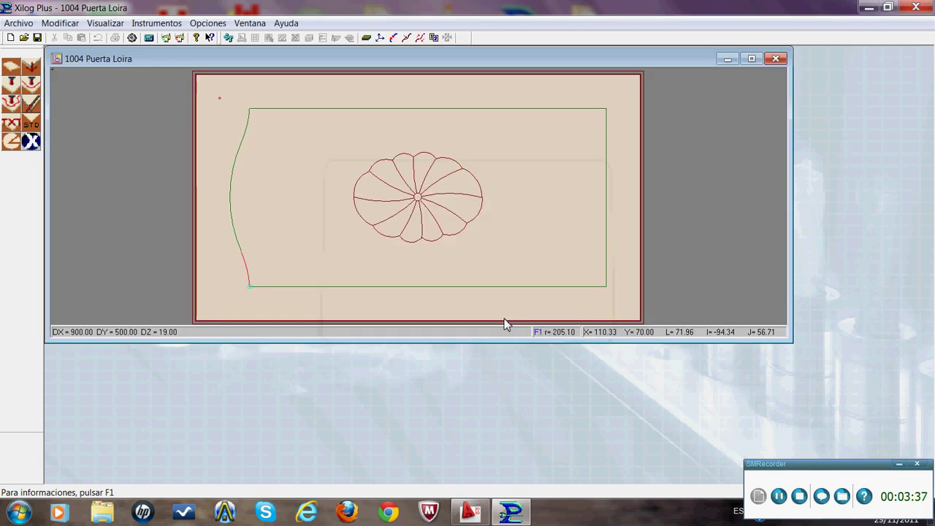
left_click(752, 59)
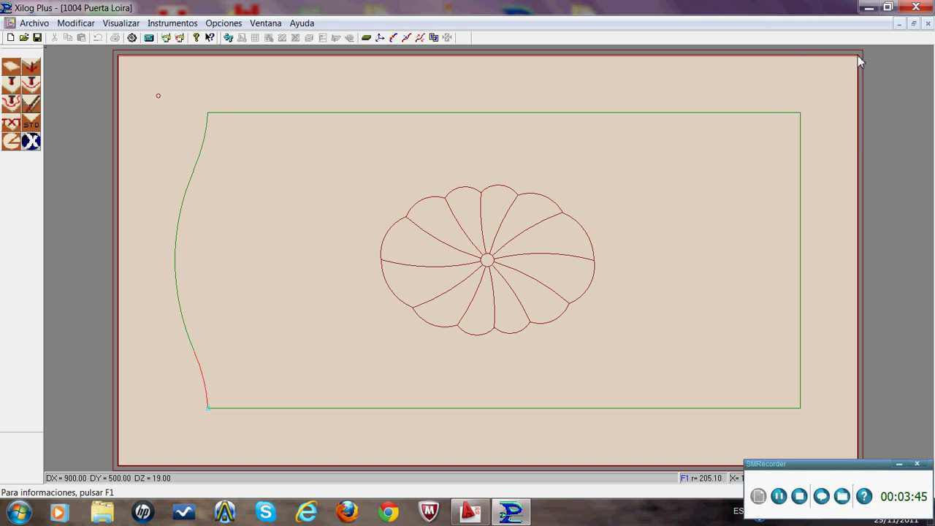
left_click(695, 114)
left_click(556, 206)
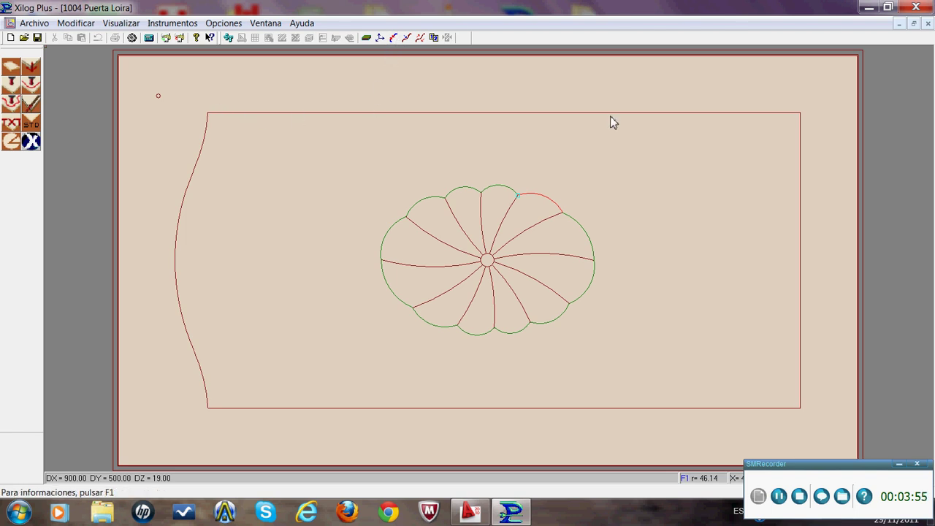
left_click(34, 23)
- Save over 1004 Puerta Loira.pgm in Isi > Archivos CNC, confirming both overwrites and the 0-error report
left_click(58, 120)
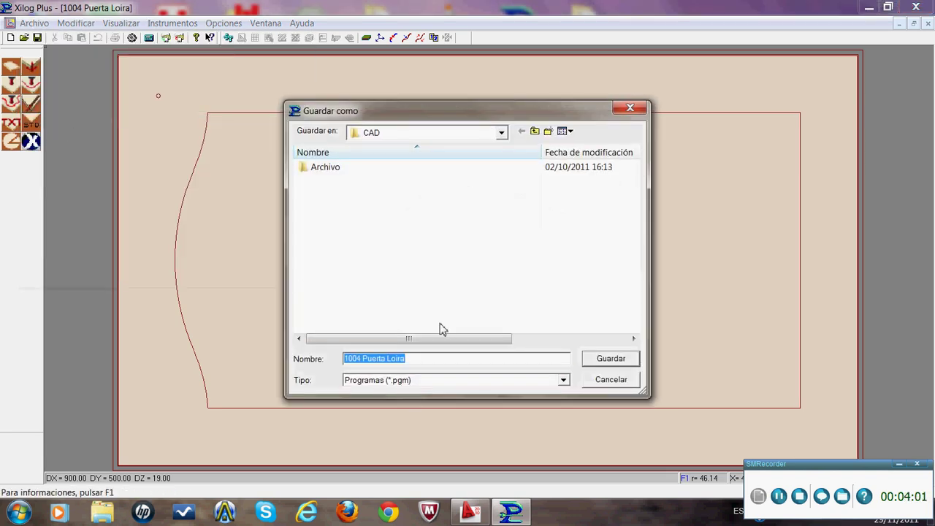
left_click(535, 131)
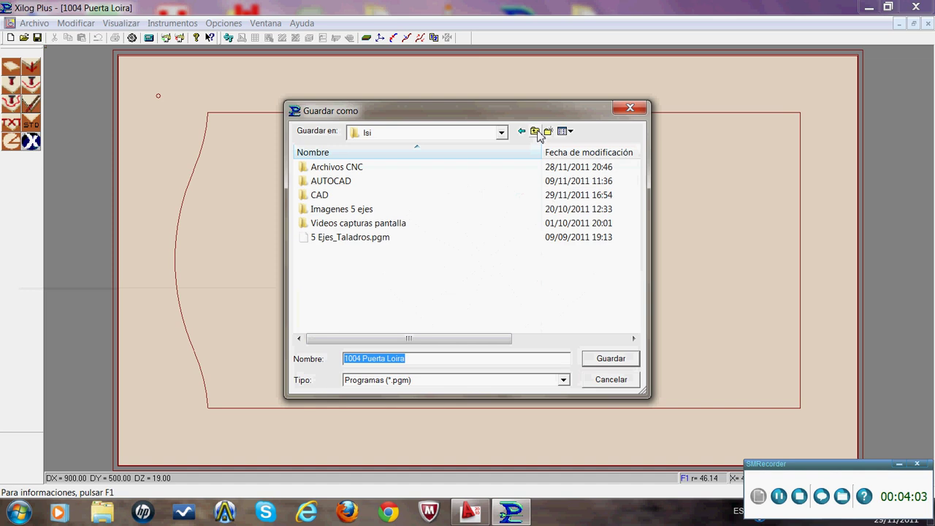
double_click(342, 172)
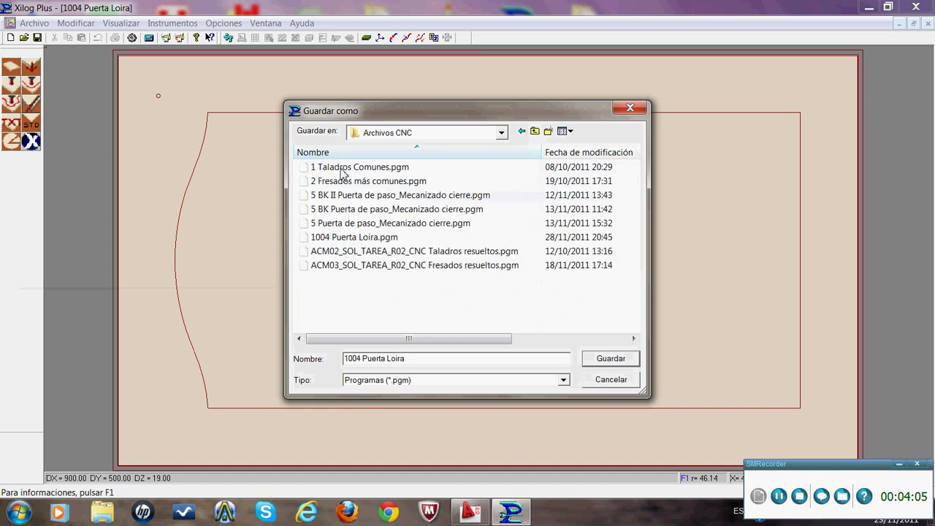
left_click(363, 239)
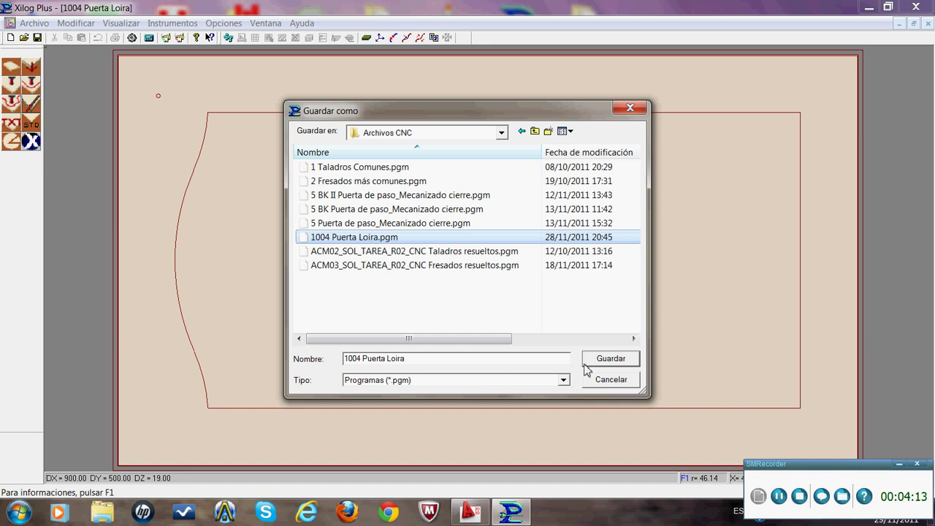
left_click(609, 363)
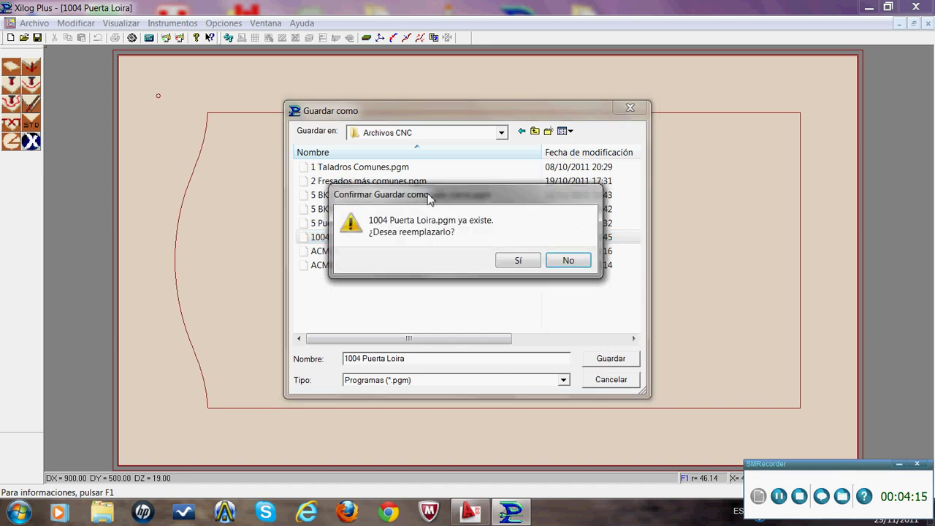
left_click(525, 261)
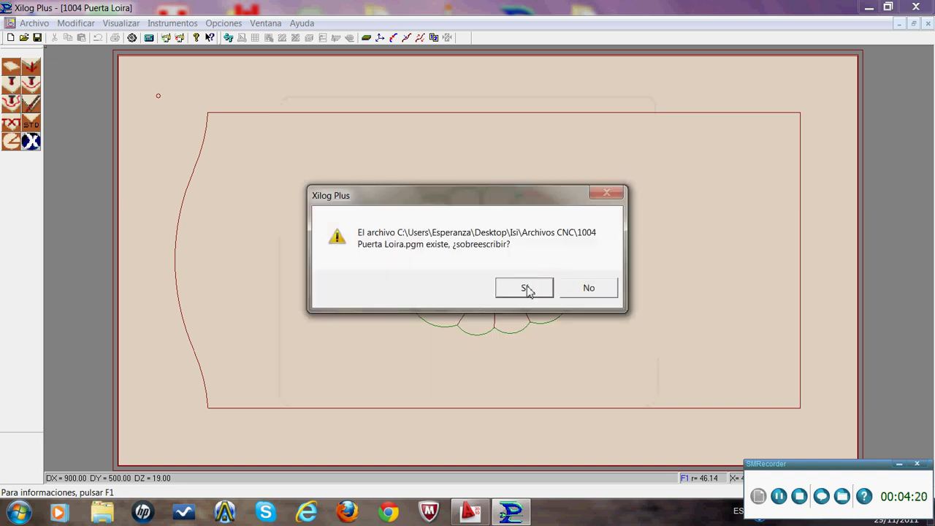
left_click(527, 289)
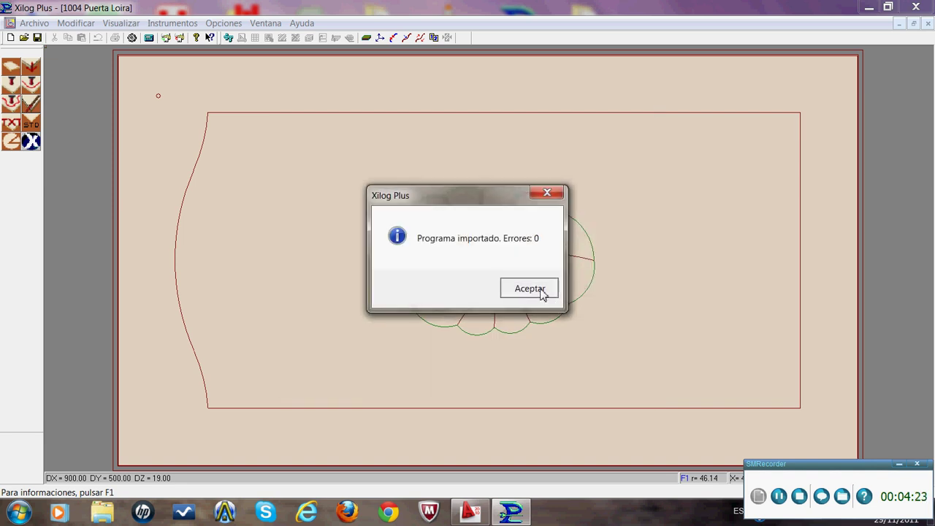
left_click(541, 293)
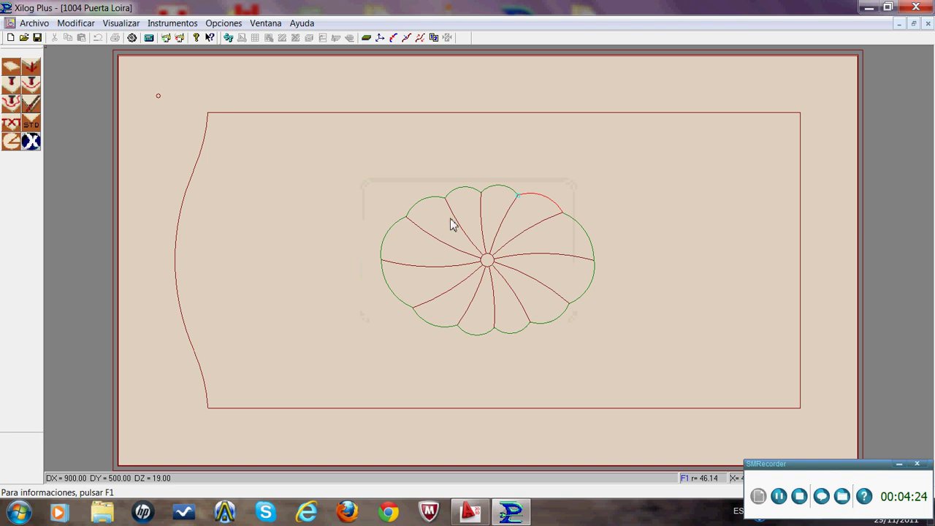
- Close the drawing and reopen 1004 Puerta Loira.pgm from Isi > Archivos CNC using the Programas (*.pgm) filter
left_click(929, 25)
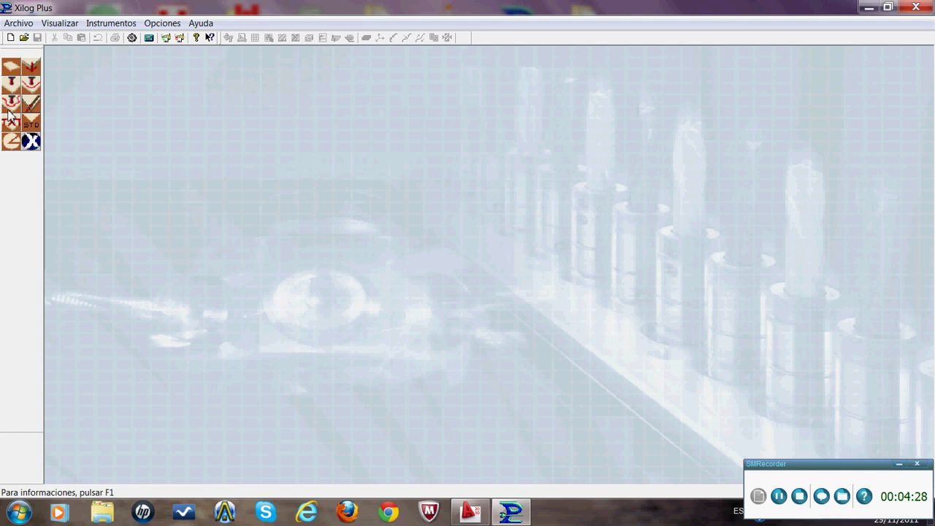
left_click(24, 38)
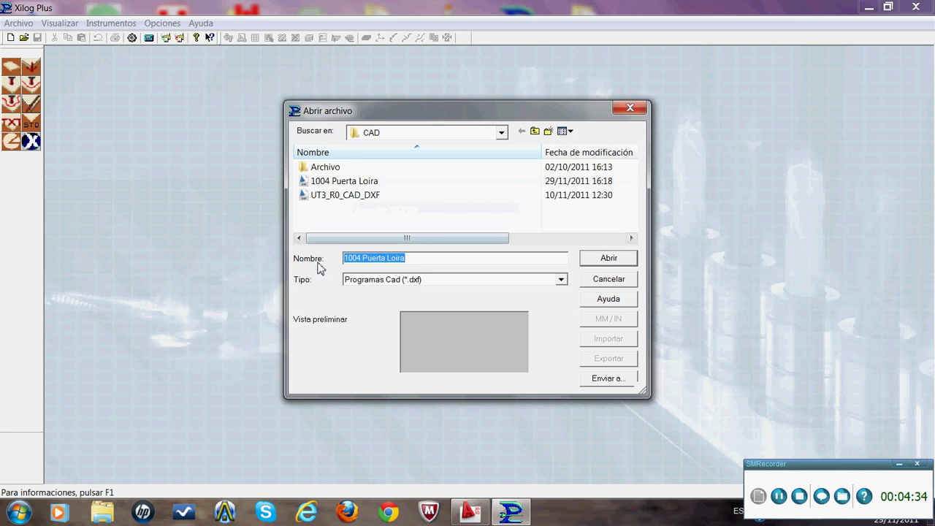
left_click(560, 280)
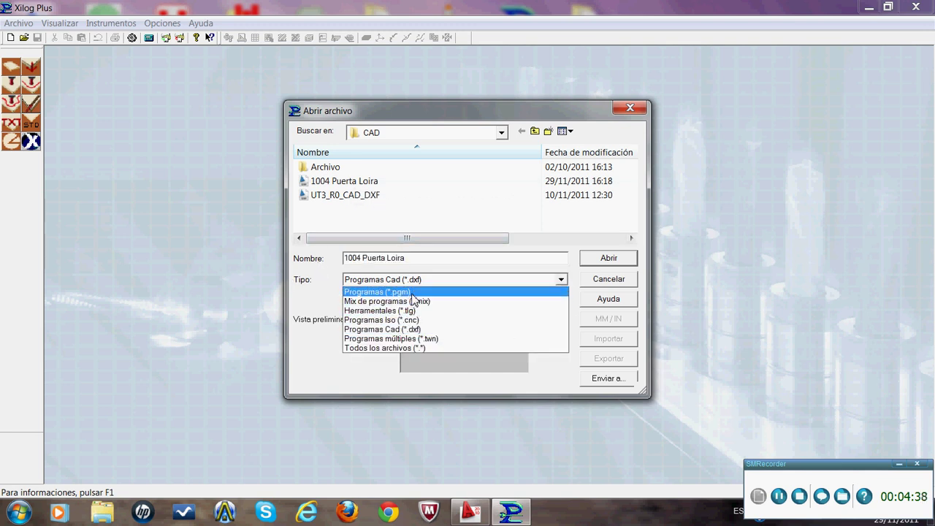
left_click(411, 292)
left_click(535, 131)
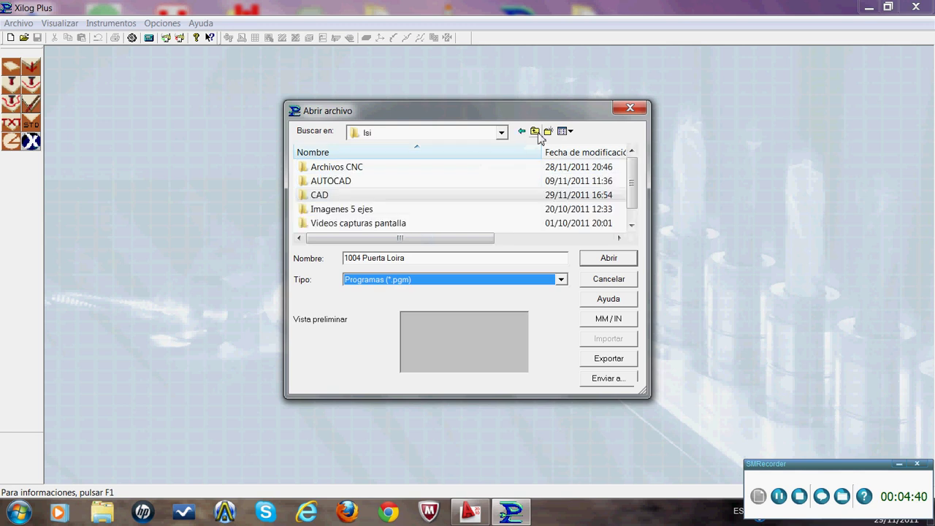
double_click(350, 168)
left_click_drag(632, 184, 633, 204)
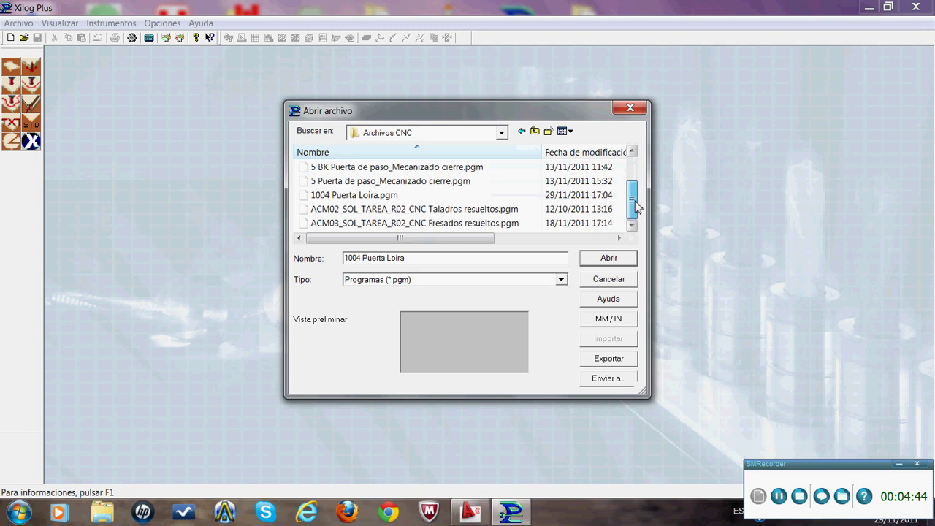
left_click(357, 197)
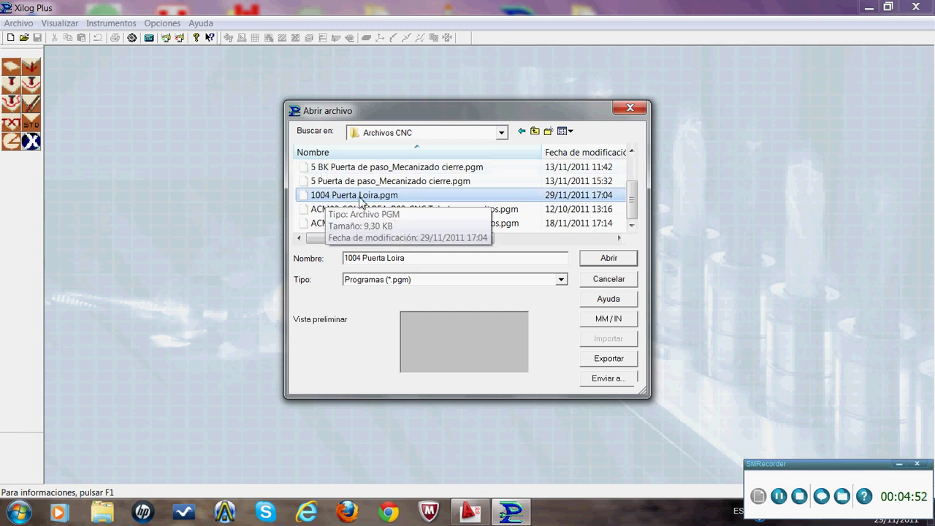
left_click(600, 259)
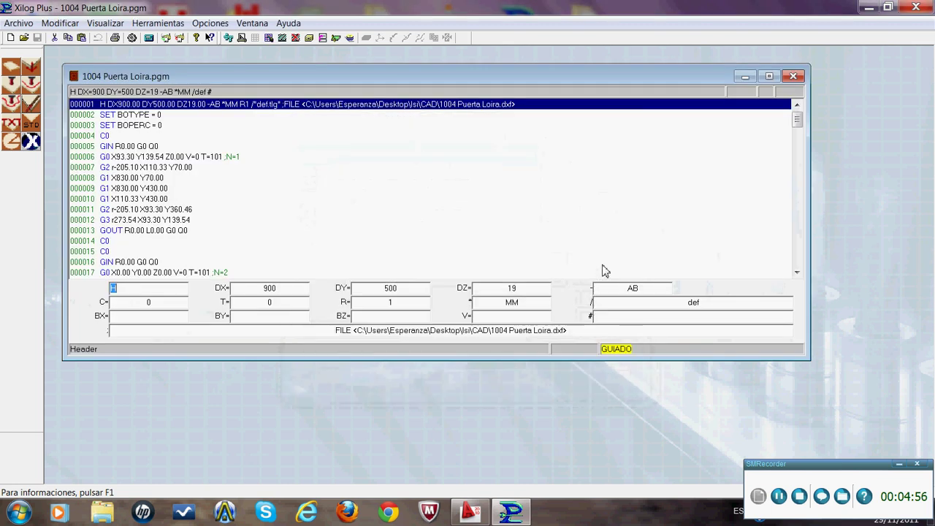
- Maximize the program listing and enter 100 in the header's BZ= field
left_click(768, 77)
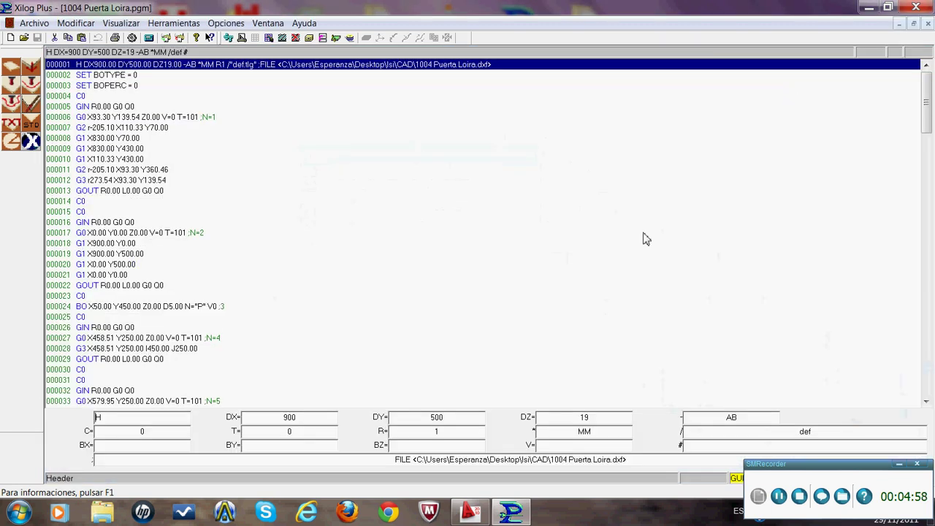
left_click(452, 451)
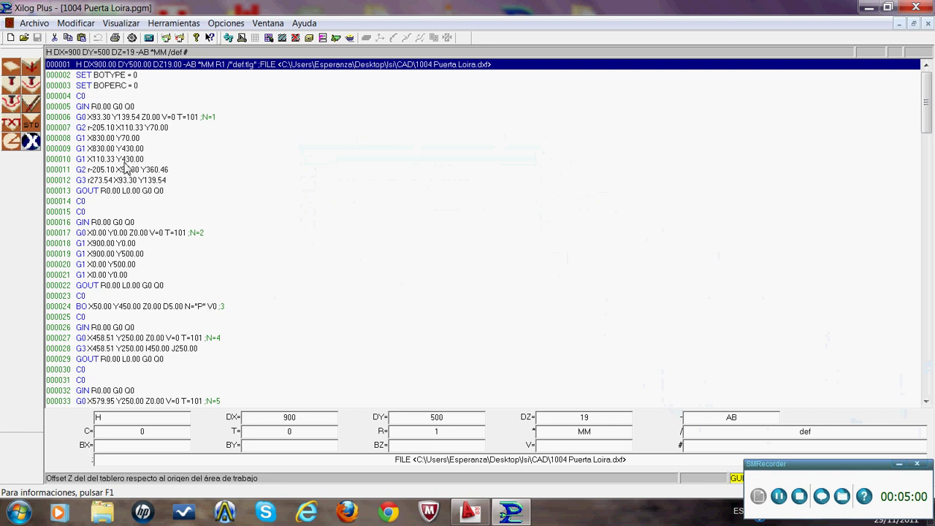
scroll(127, 170, "down", 3)
scroll(192, 195, "down", 5)
scroll(219, 204, "down", 3)
scroll(231, 198, "down", 4)
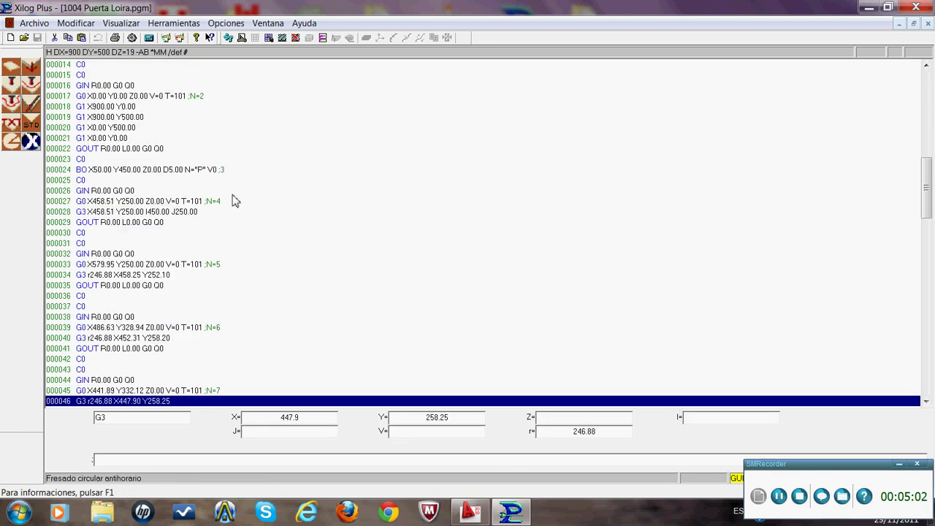
scroll(231, 198, "down", 2)
mouse_move(930, 186)
left_mouse_down()
mouse_move(928, 338)
mouse_move(924, 81)
left_mouse_up()
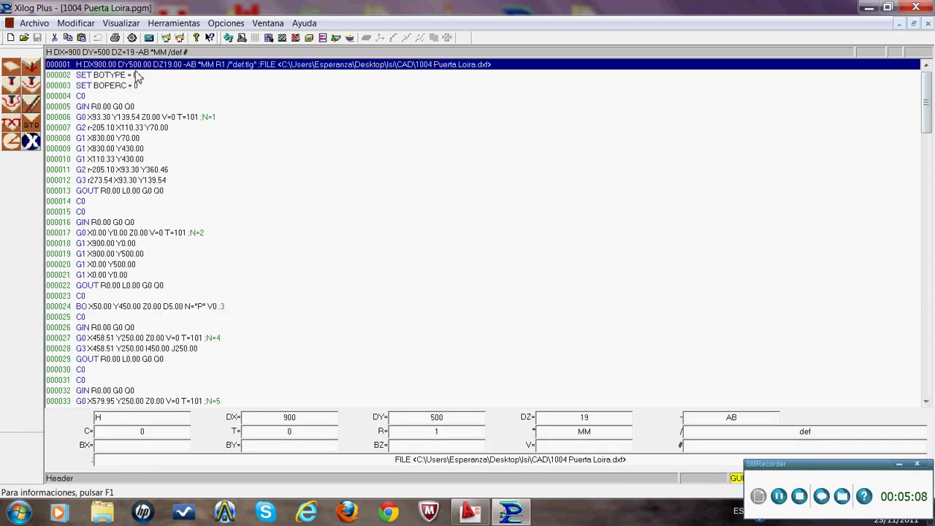
left_click(444, 449)
type("100")
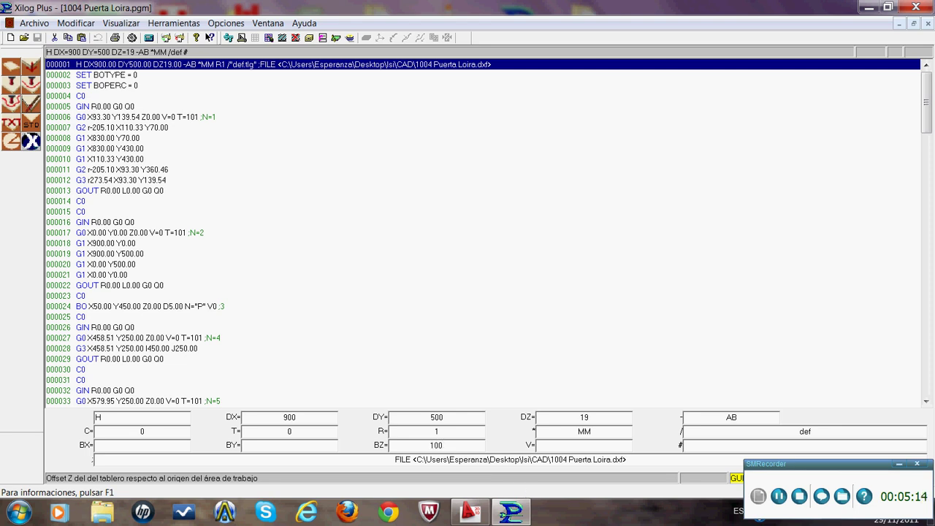
key("Return")
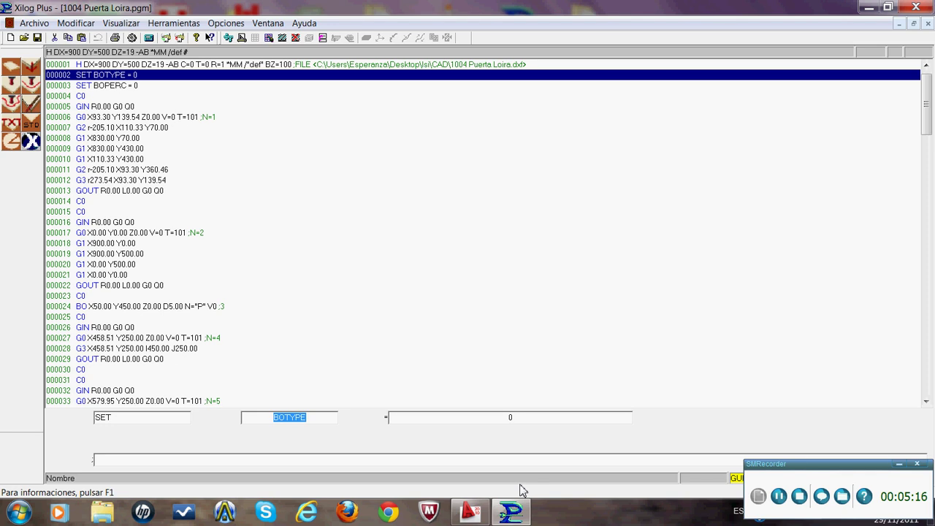